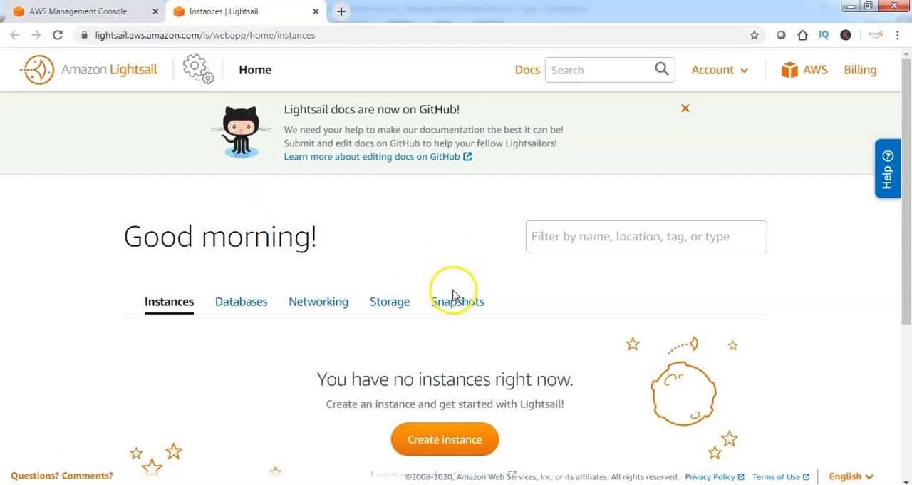
Start creating a Lightsail instance in the ap-south-1 region on the Linux/Unix platform
left_click(446, 241)
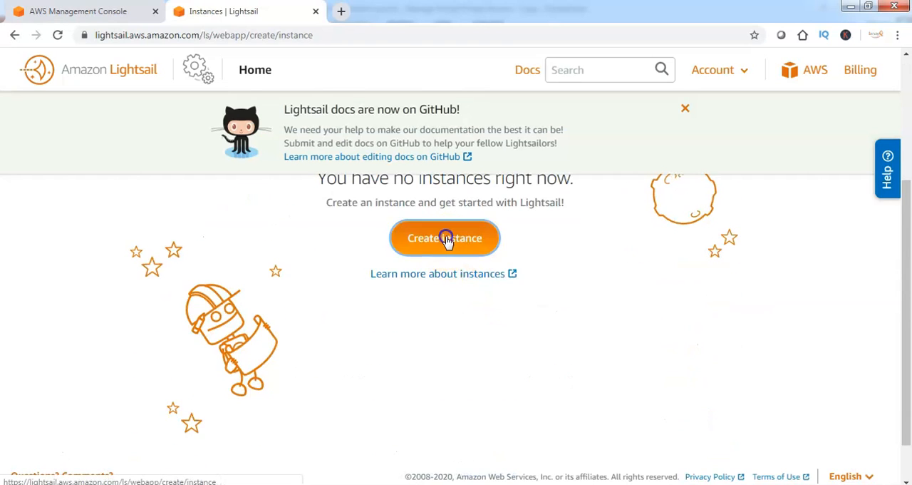
left_click_drag(482, 331, 237, 332)
scroll(401, 351, "down", 3)
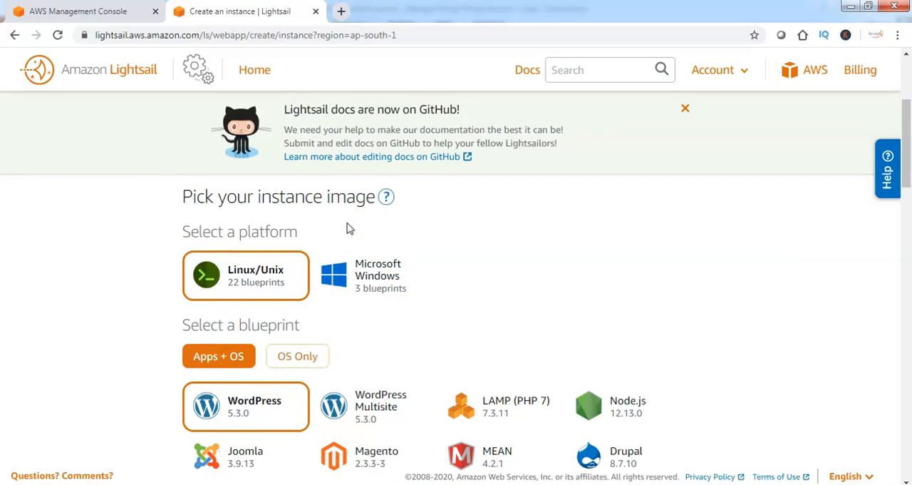
left_click(291, 264)
left_click(347, 285)
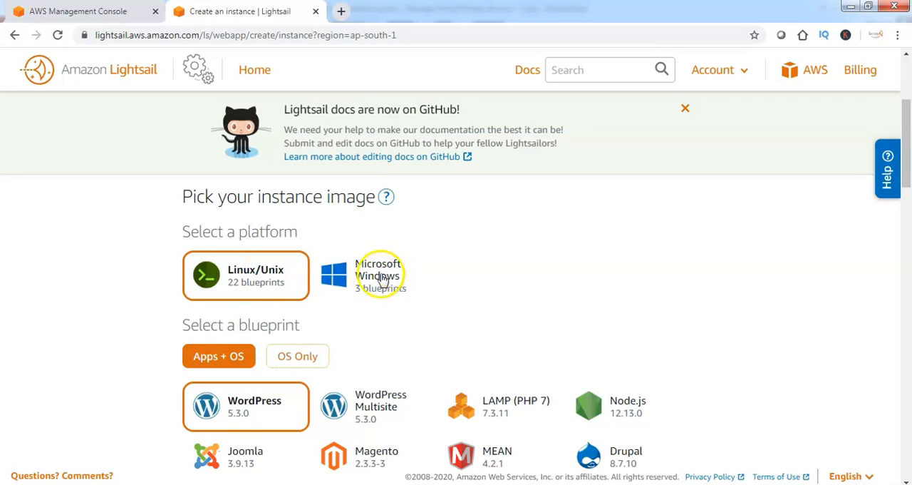
left_click(282, 275)
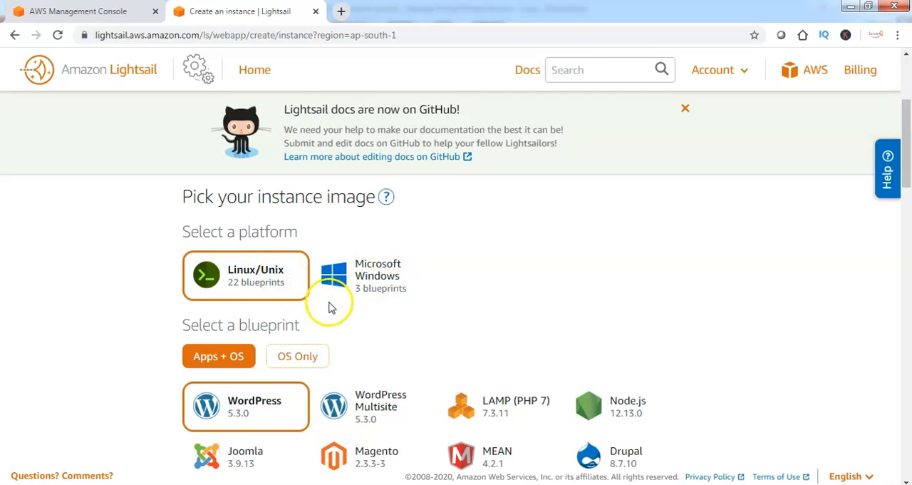
Choose the WordPress 5.3.0 blueprint with the $3.5 USD per month instance plan
scroll(335, 321, "down", 2)
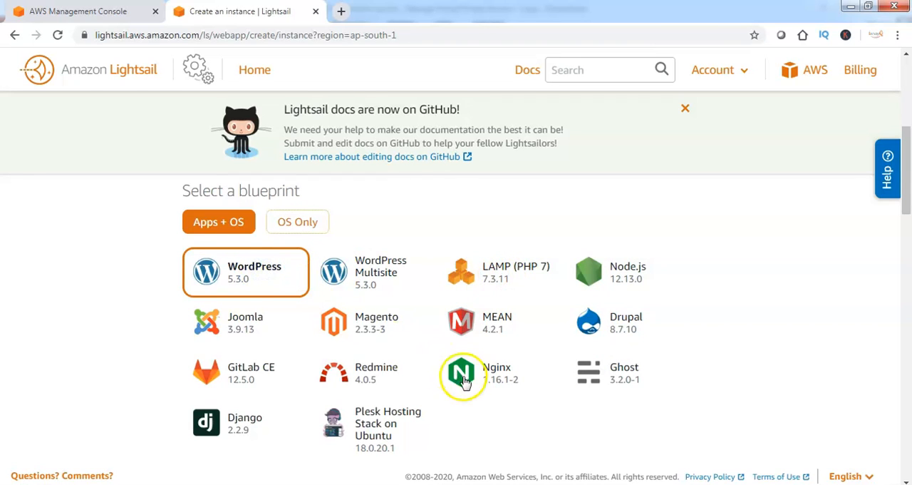
scroll(434, 269, "down", 5)
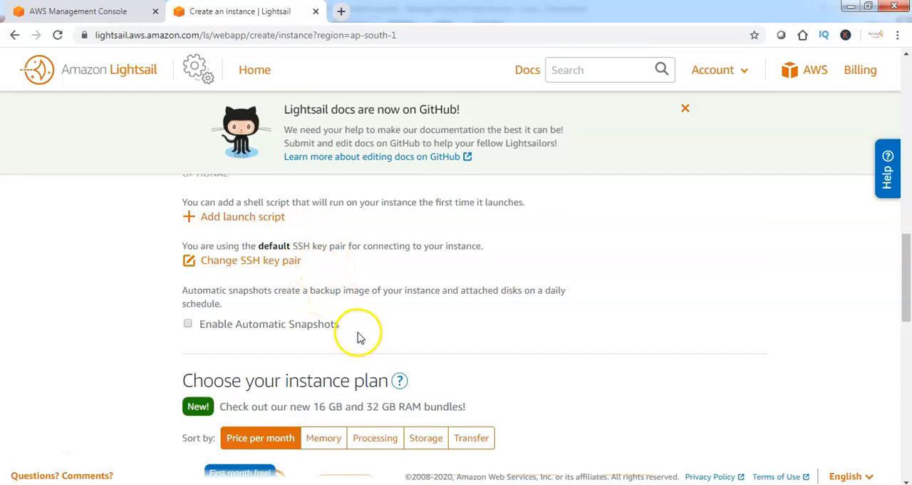
scroll(358, 335, "down", 3)
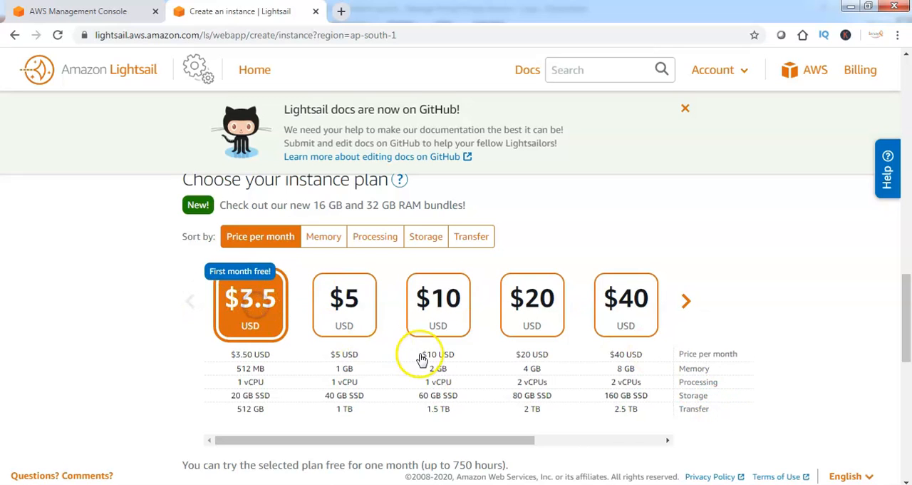
Name the instance iwayQ-WordPress-Site and create a single copy of it
scroll(417, 350, "down", 6)
scroll(245, 305, "up", 1)
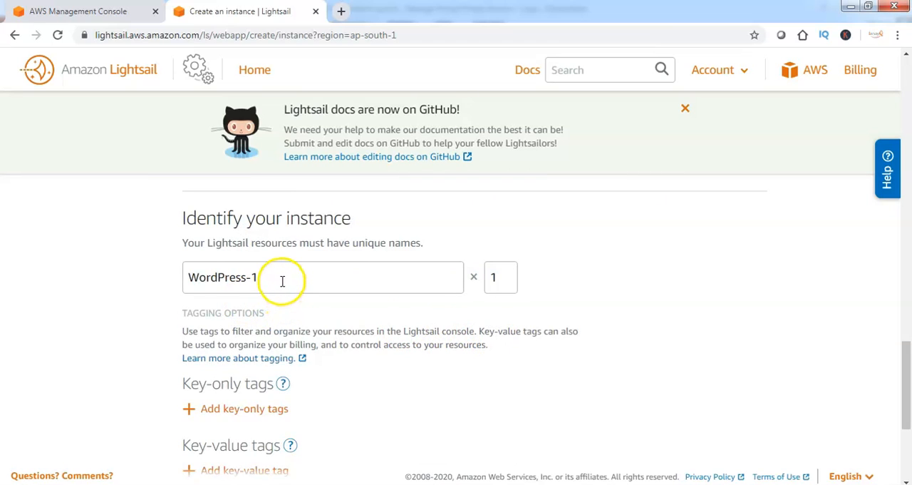
left_click_drag(273, 277, 271, 277)
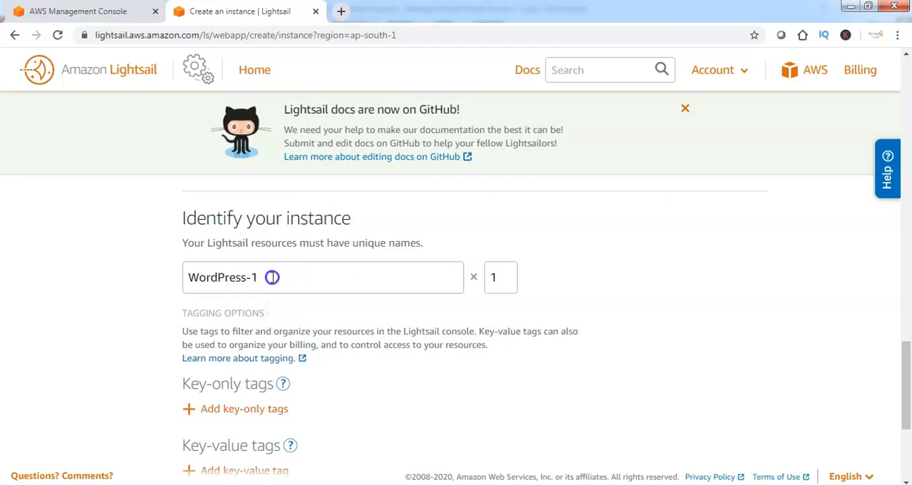
left_click_drag(271, 278, 193, 273)
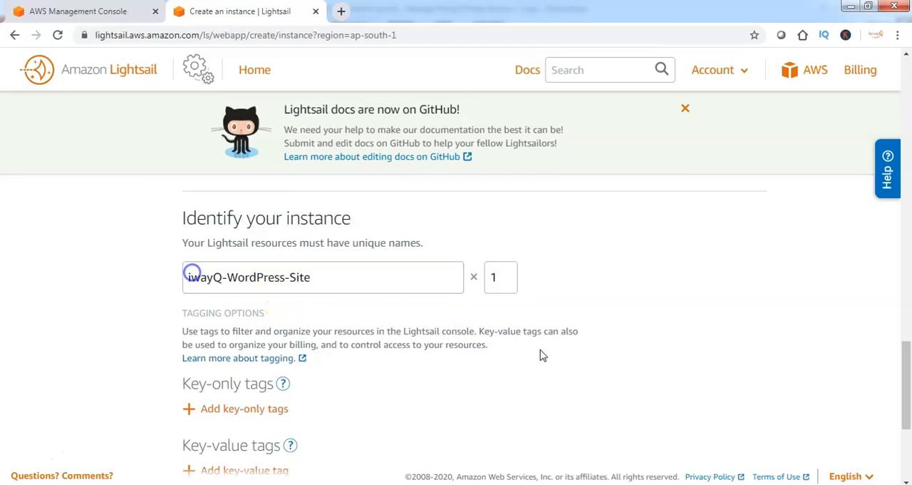
scroll(541, 355, "down", 2)
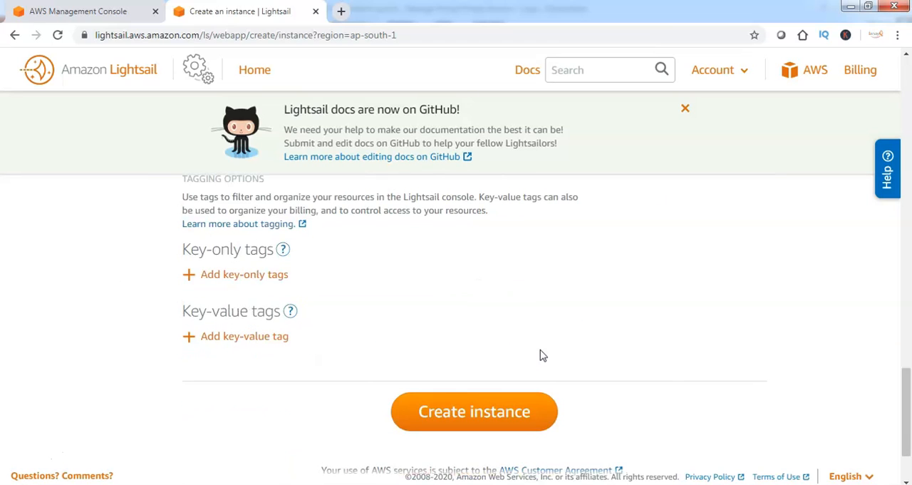
left_click(486, 416)
Open the management page of the iwayQ-WordPress-Site instance and copy its public IP address
left_click(289, 394)
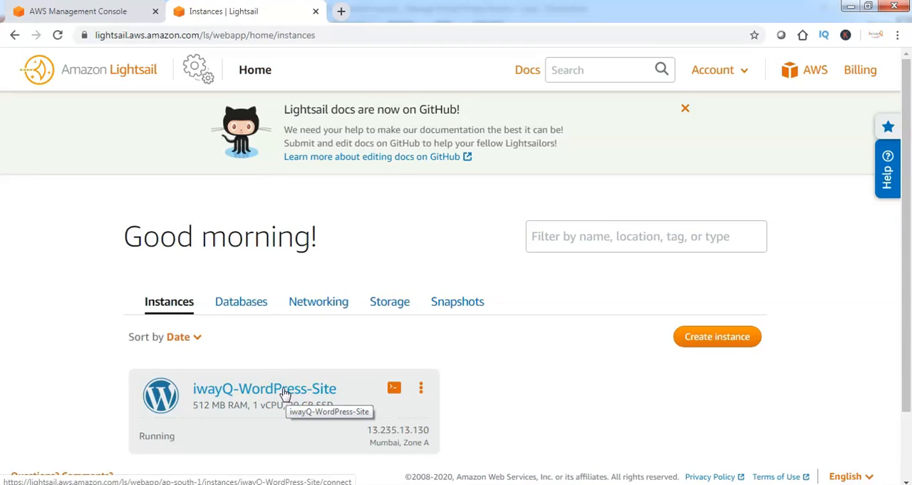
double_click(285, 394)
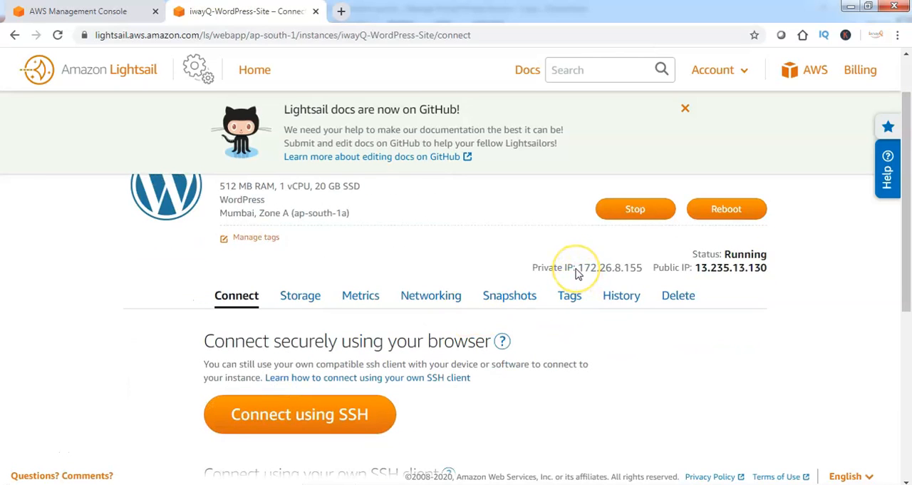
double_click(697, 270)
key("ctrl+c")
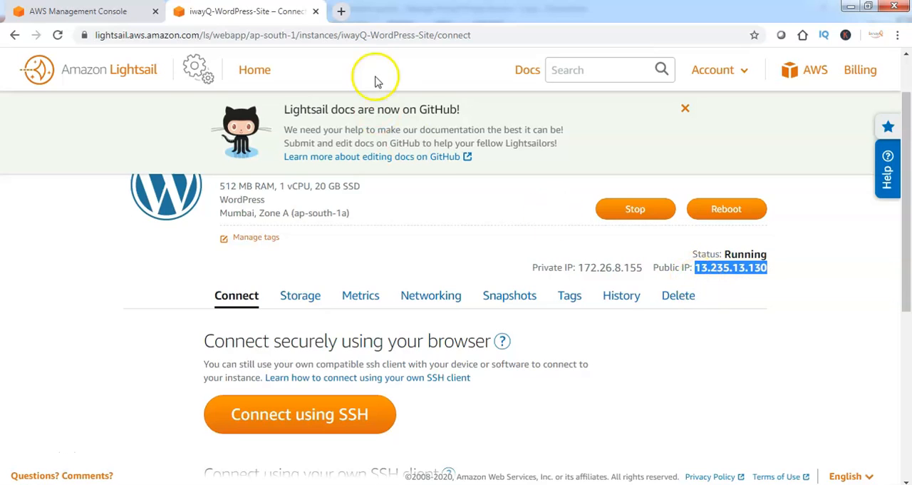
Load the WordPress site at the copied public IP address 13.235.13.130 in a new browser tab
left_click(341, 12)
key("ctrl+v")
key("Return")
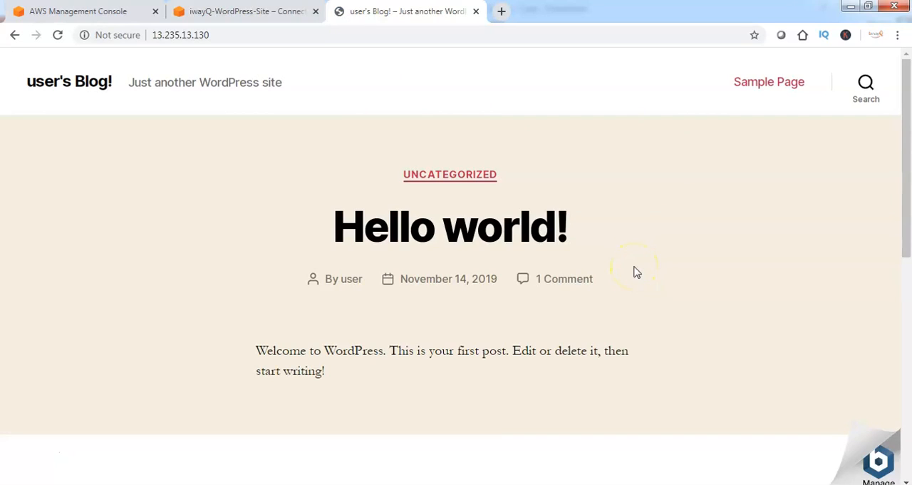
Open the site's Bitnami management page and read its WordPress, phpMyAdmin and system access information
left_click(880, 461)
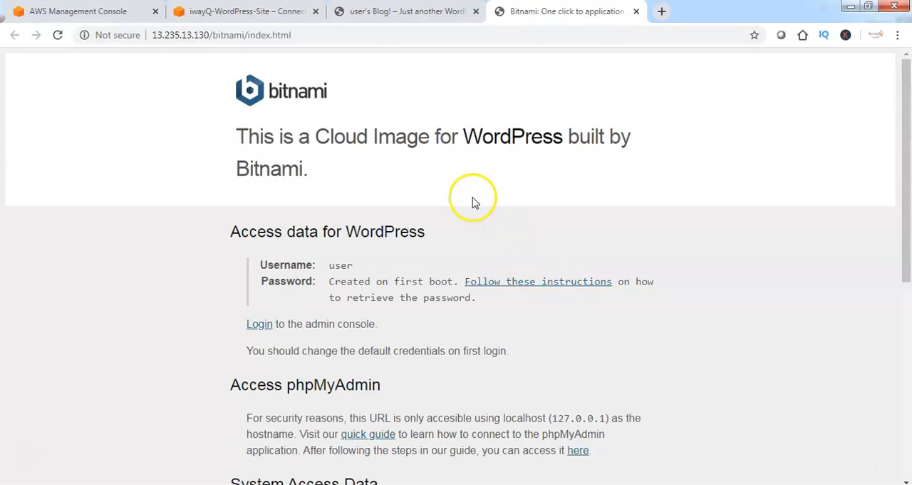
scroll(472, 343, "down", 3)
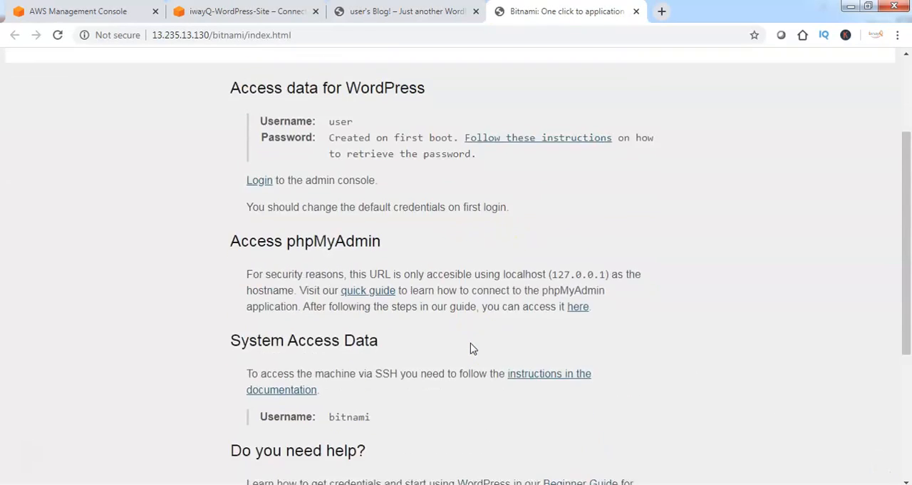
scroll(472, 349, "down", 3)
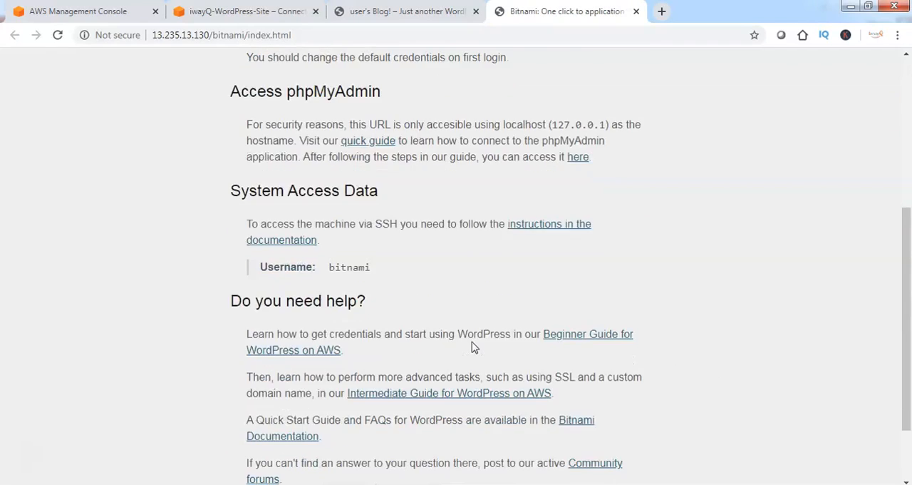
scroll(472, 343, "up", 6)
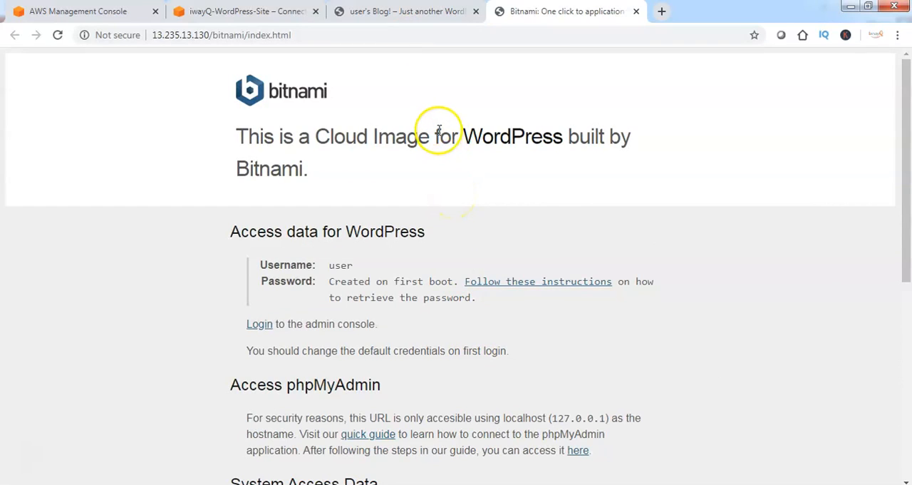
Return to the instance's Lightsail page and examine its SSH connection options, storage, networking and status
left_click(407, 11)
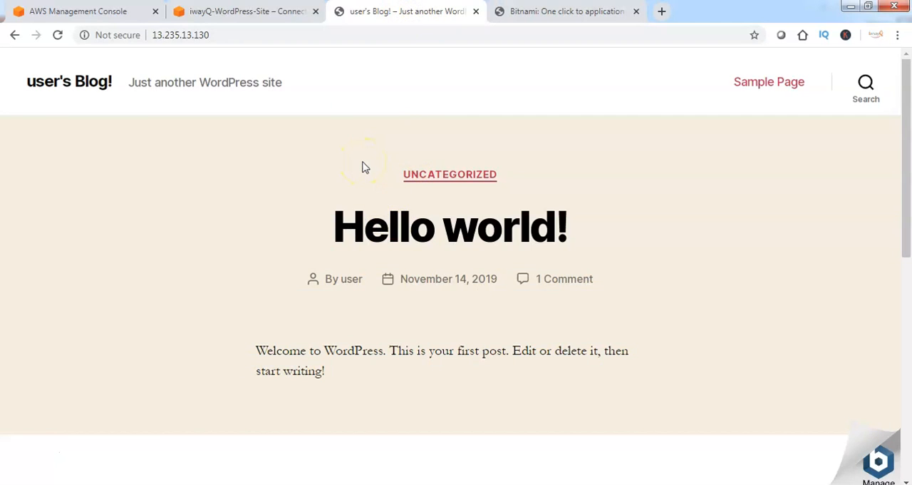
left_click(257, 14)
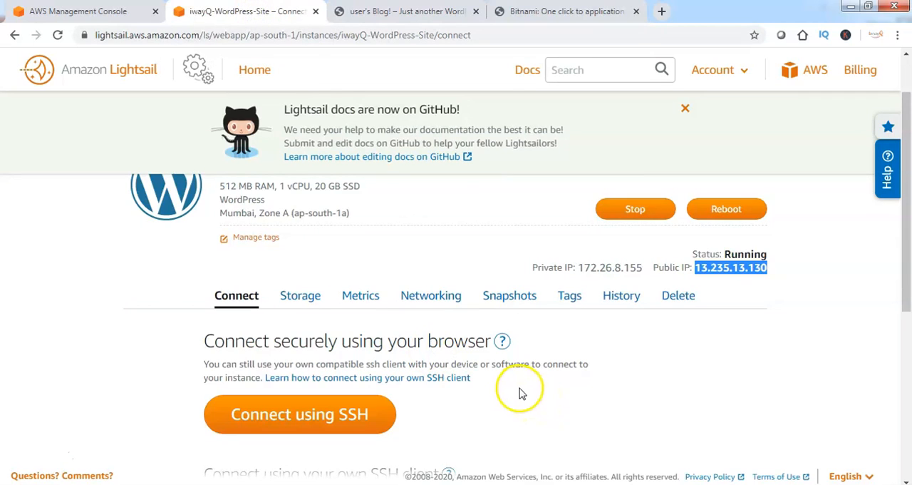
scroll(516, 392, "down", 2)
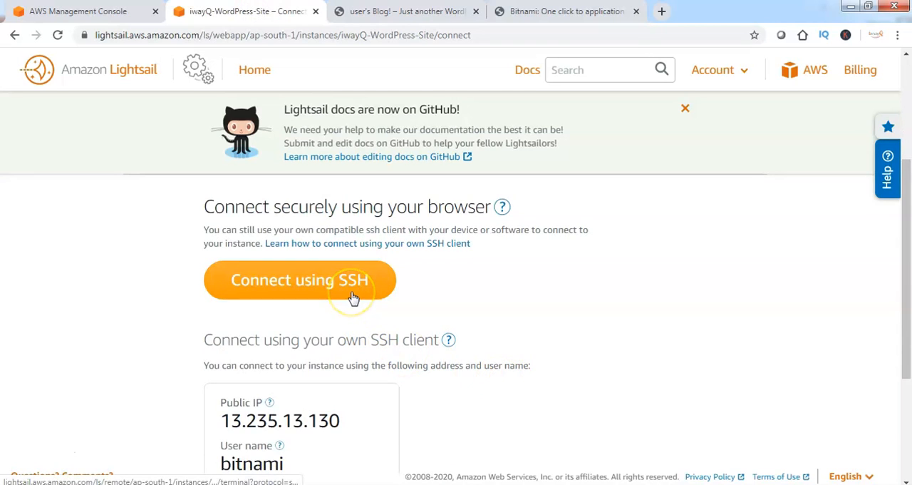
scroll(356, 305, "up", 1)
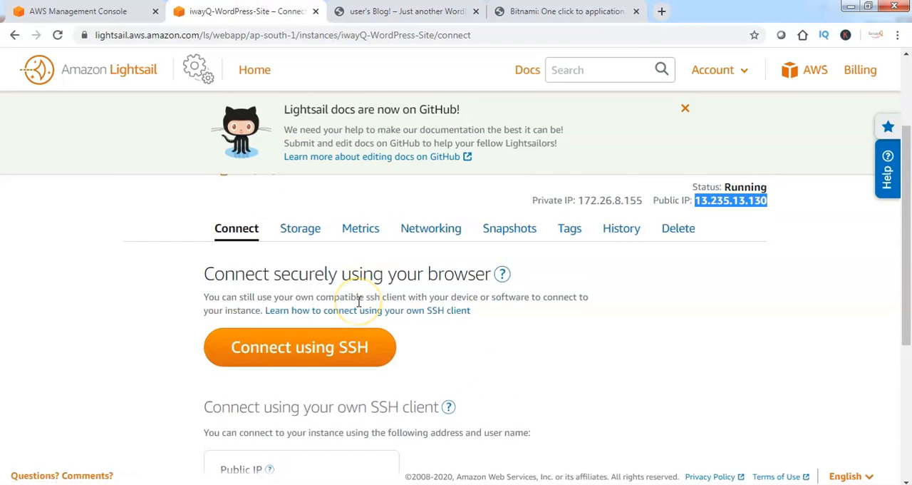
left_click(312, 232)
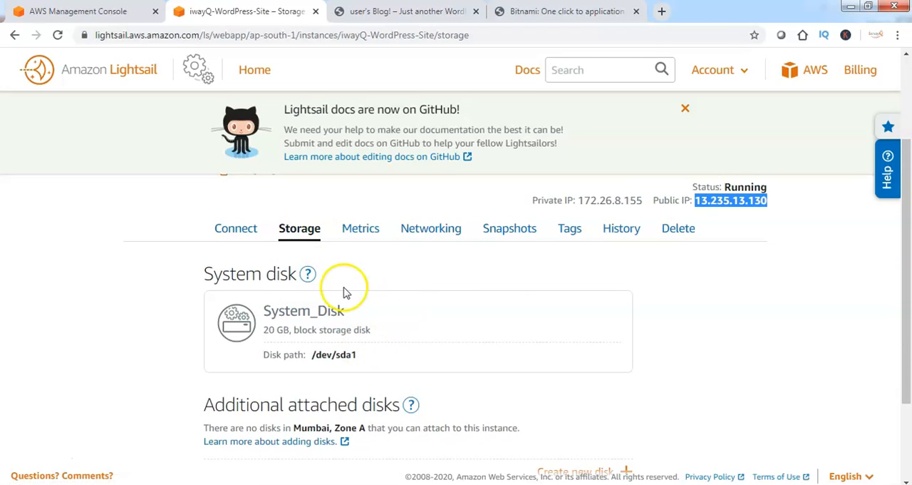
left_click(435, 233)
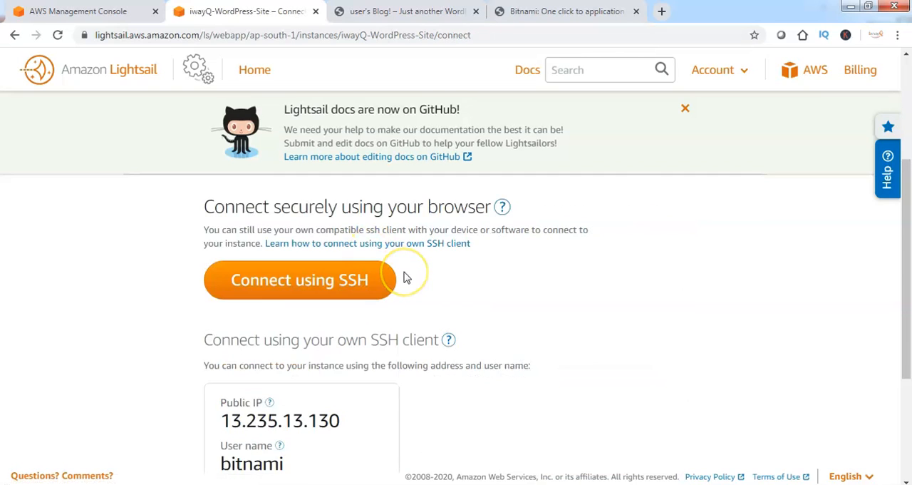
scroll(404, 276, "up", 3)
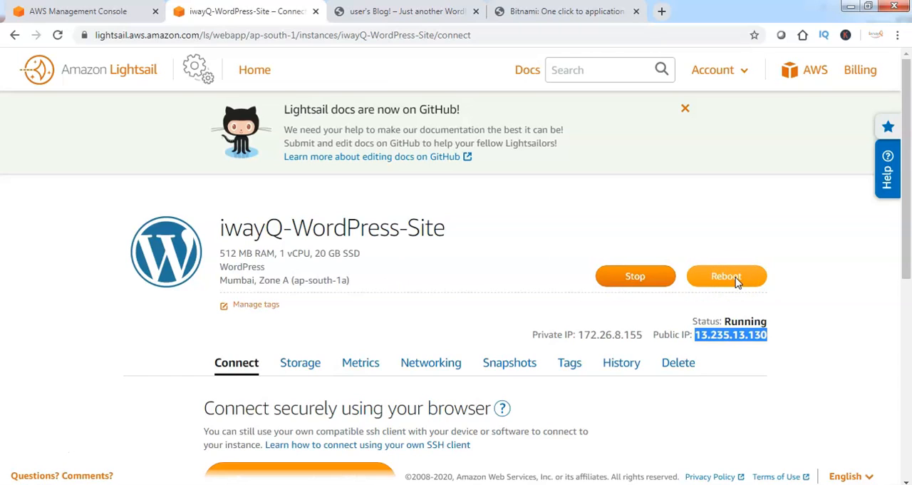
left_click_drag(720, 322, 768, 321)
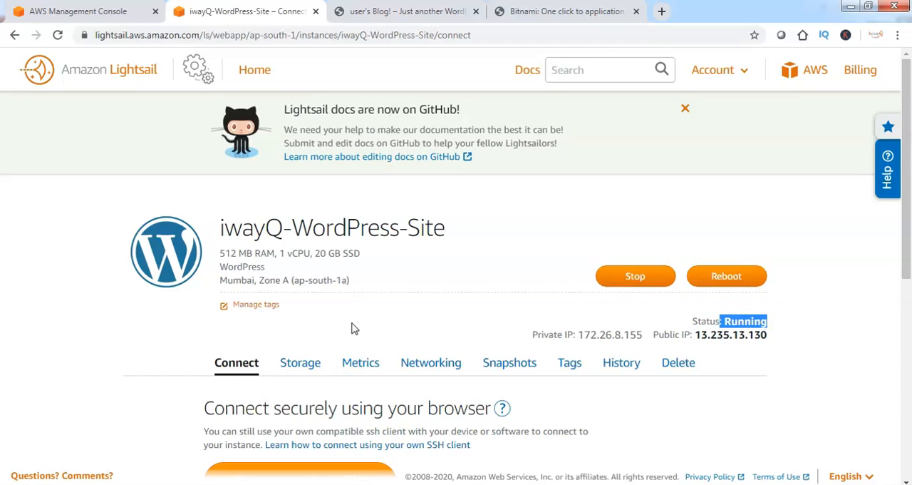